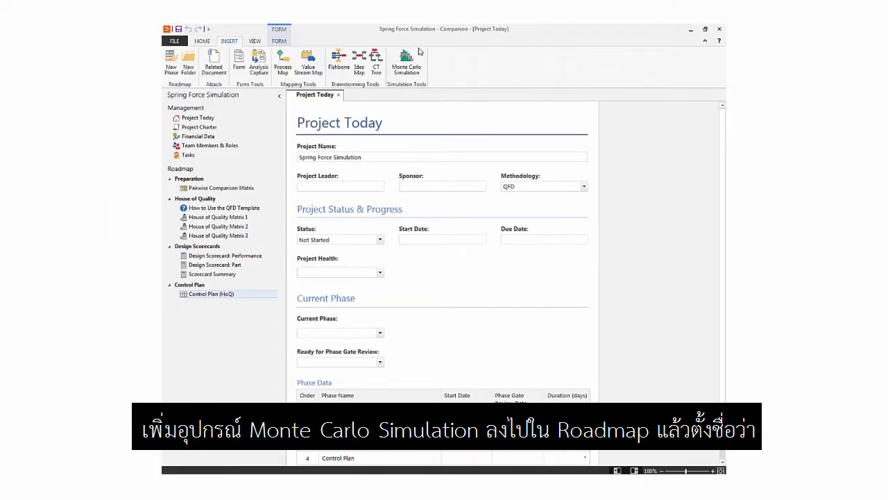
# Insert a Monte Carlo simulation and rename it 'Spring Force Simulation'
pyautogui.click(406, 61)
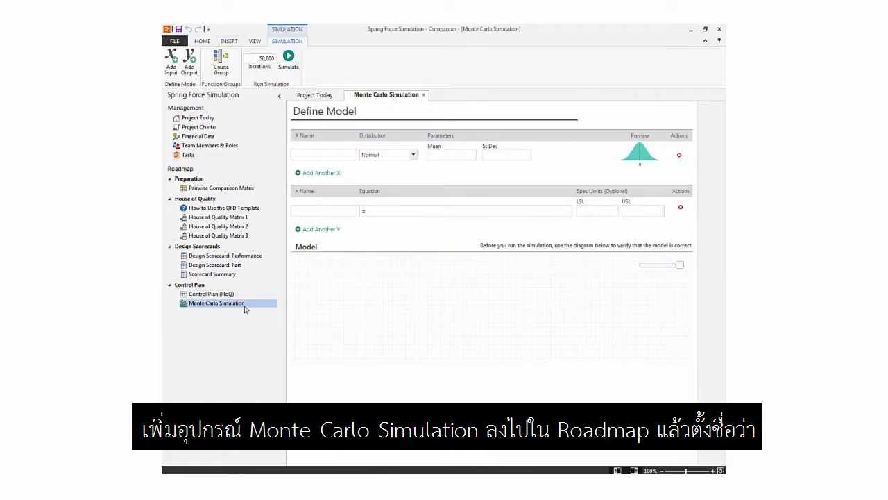
pyautogui.rightClick(244, 307)
pyautogui.click(258, 415)
pyautogui.write('Spring Force ')
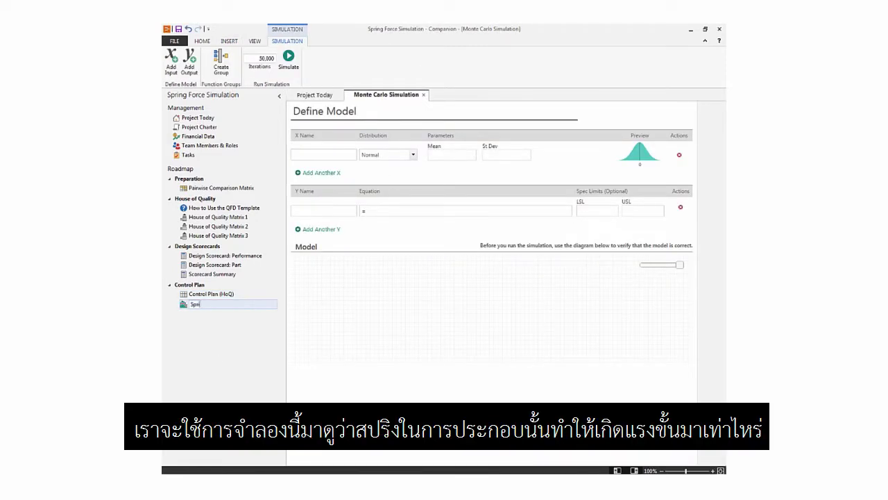
pyautogui.write('Simulation')
pyautogui.press('Return')
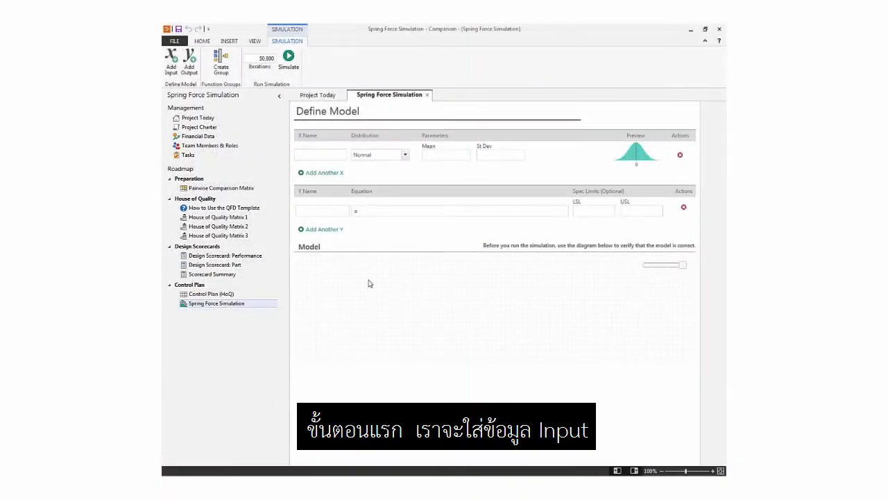
# Define input Ball Diameter as Normal with mean 0.125 and St Dev 0.003
pyautogui.click(346, 153)
pyautogui.write('Ball D')
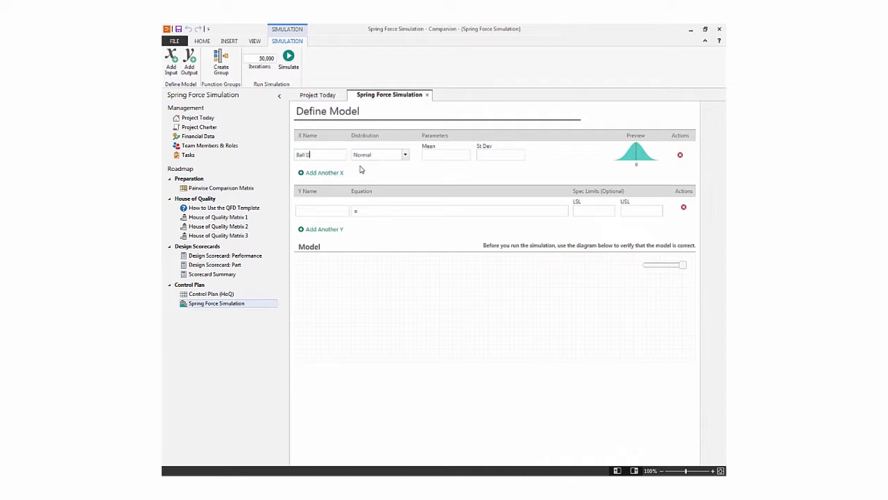
pyautogui.write('iameter')
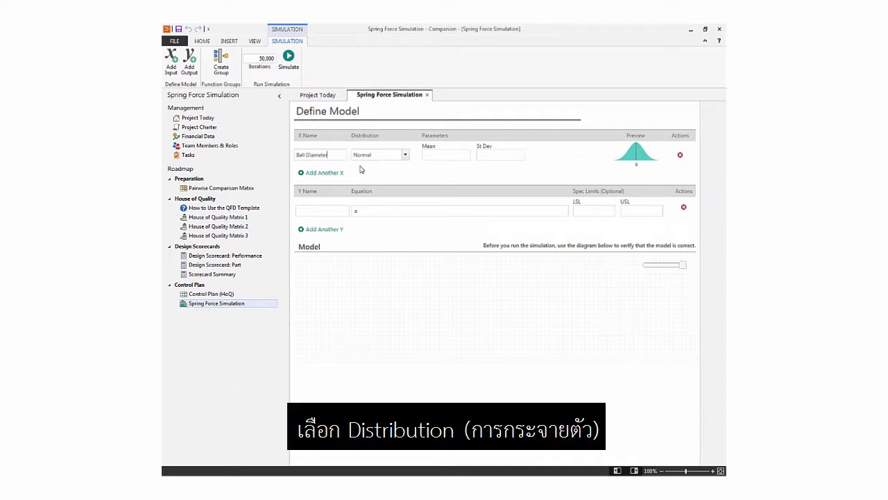
pyautogui.click(408, 159)
pyautogui.click(426, 156)
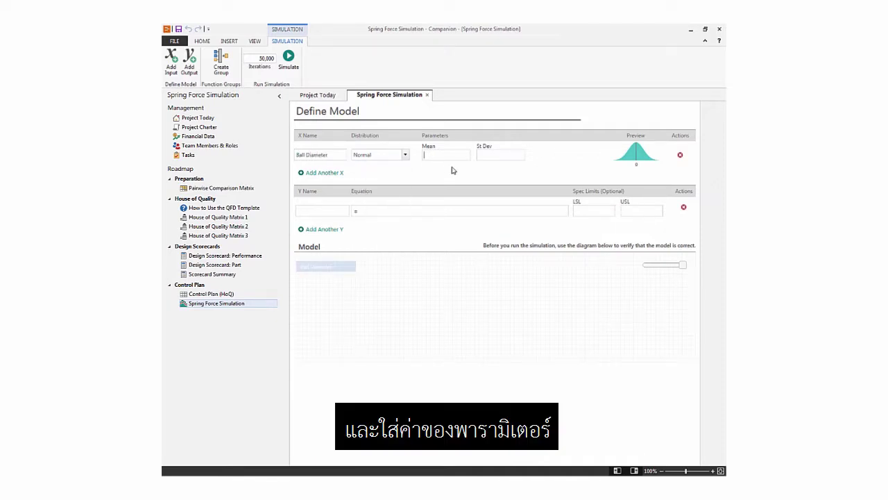
pyautogui.write('0.125')
pyautogui.press('Tab')
pyautogui.write('0.003')
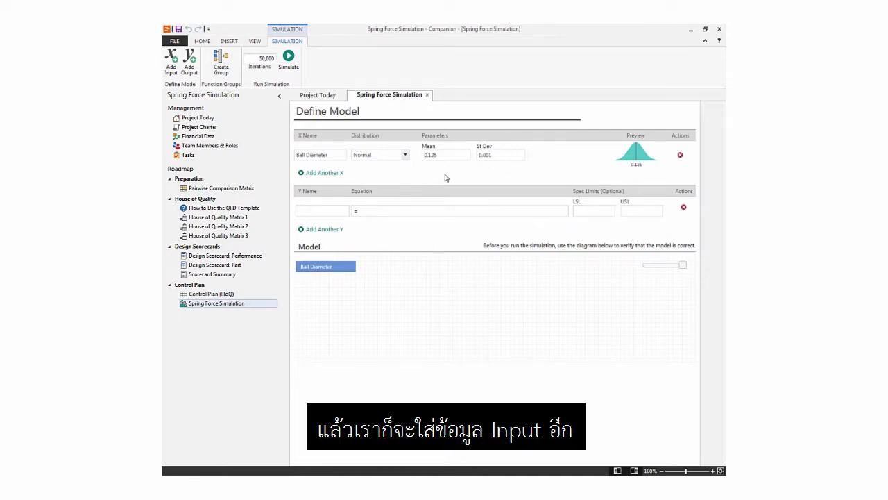
# Add the Pad Height and Housing Height inputs to the model
pyautogui.click(339, 173)
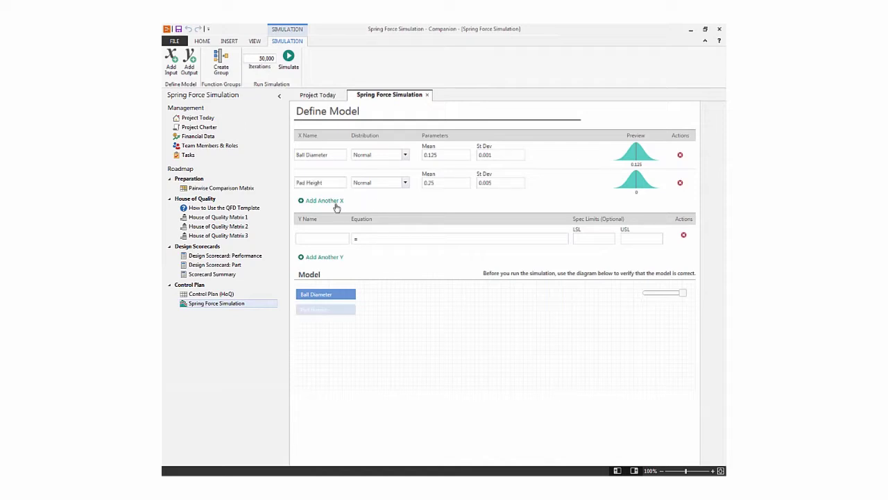
pyautogui.click(336, 202)
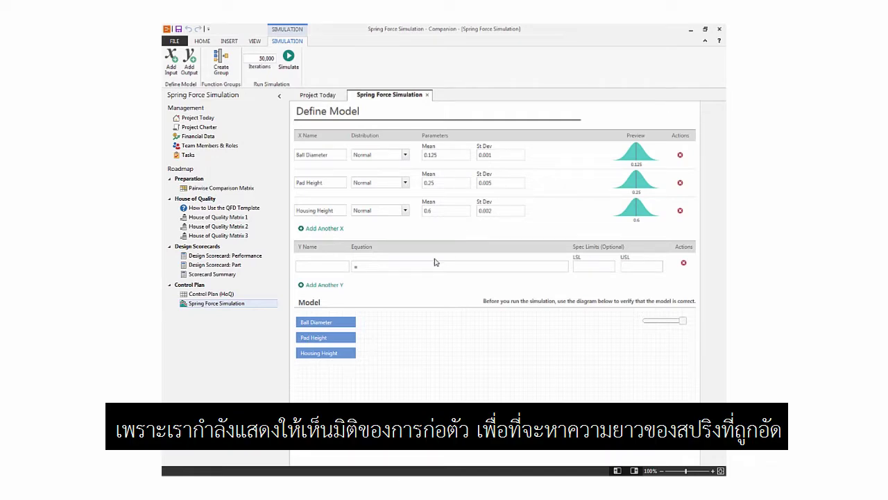
pyautogui.click(307, 267)
# Name the output Spring Gap with equation Housing Height-(Ball Diameter+Pad Height)
pyautogui.write('Spri')
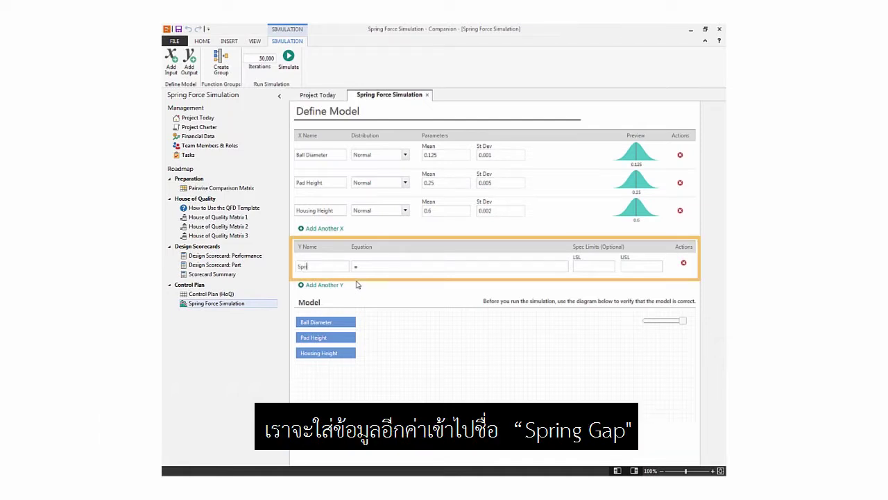
pyautogui.write('ng Gap')
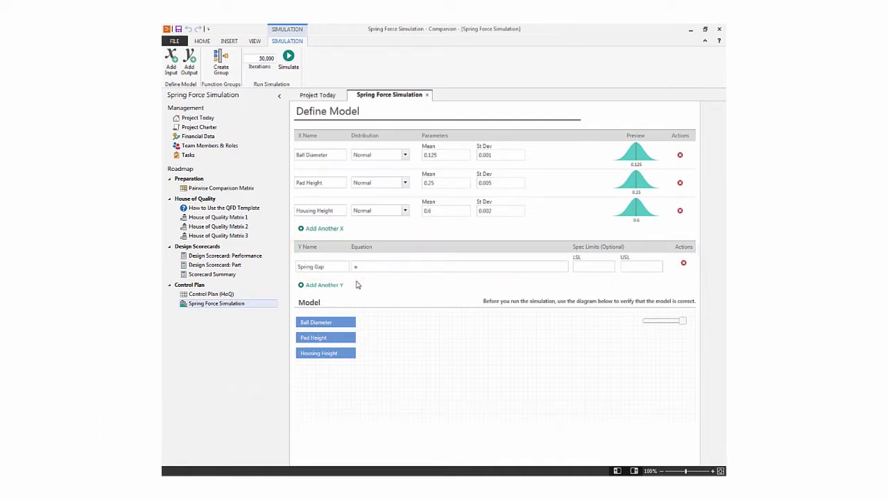
pyautogui.click(371, 267)
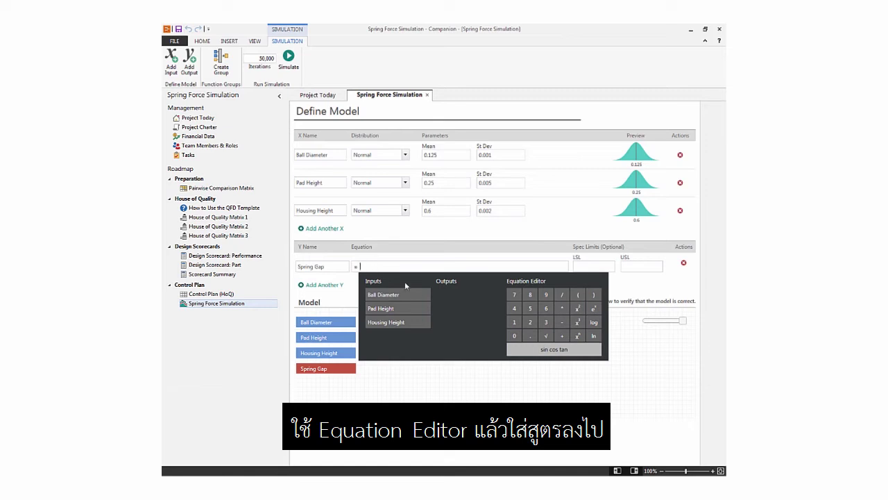
pyautogui.click(414, 321)
pyautogui.click(562, 322)
pyautogui.click(579, 294)
pyautogui.click(415, 294)
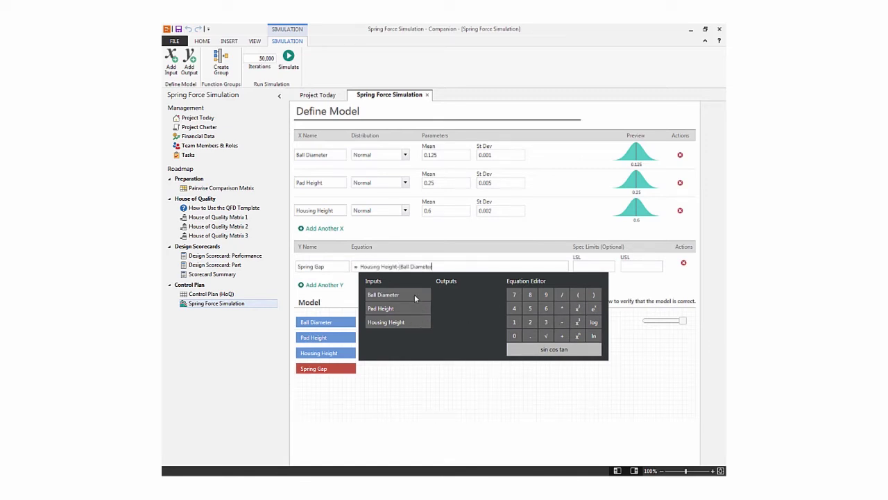
pyautogui.click(562, 336)
pyautogui.click(426, 312)
pyautogui.click(593, 296)
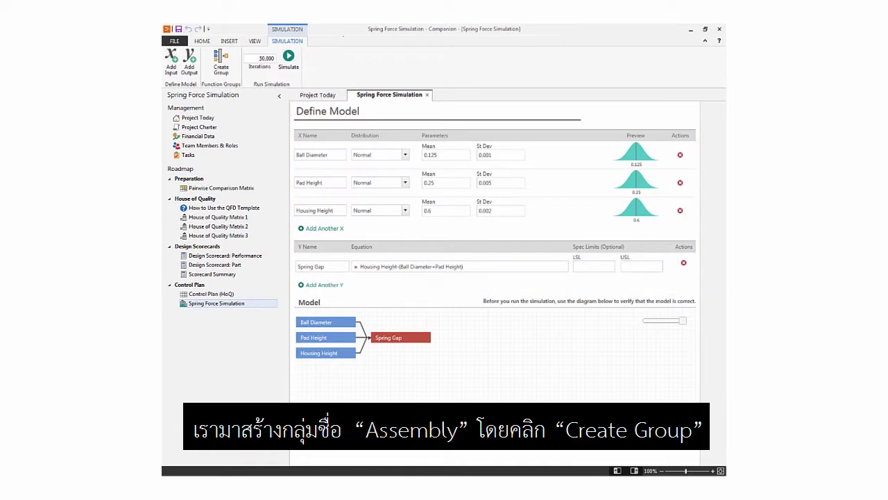
# Group the inputs and Spring Gap as 'Assembly' and show the Function view
pyautogui.click(228, 57)
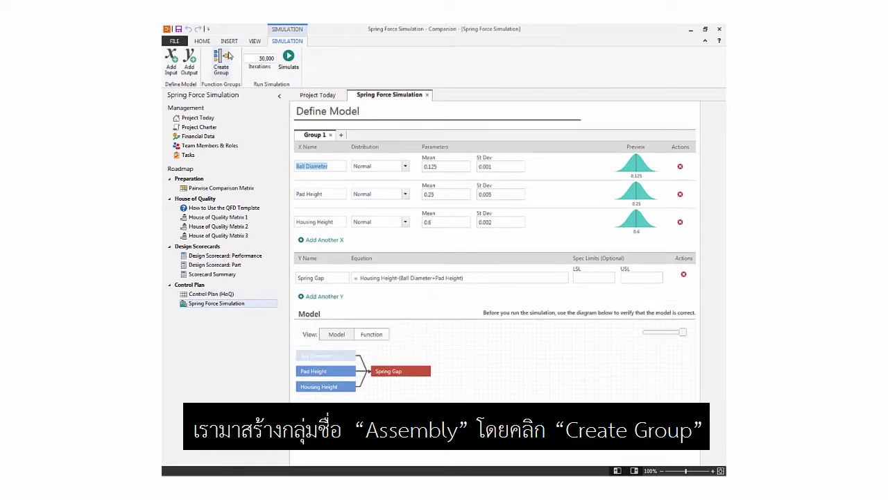
pyautogui.doubleClick(323, 135)
pyautogui.write('Assembly')
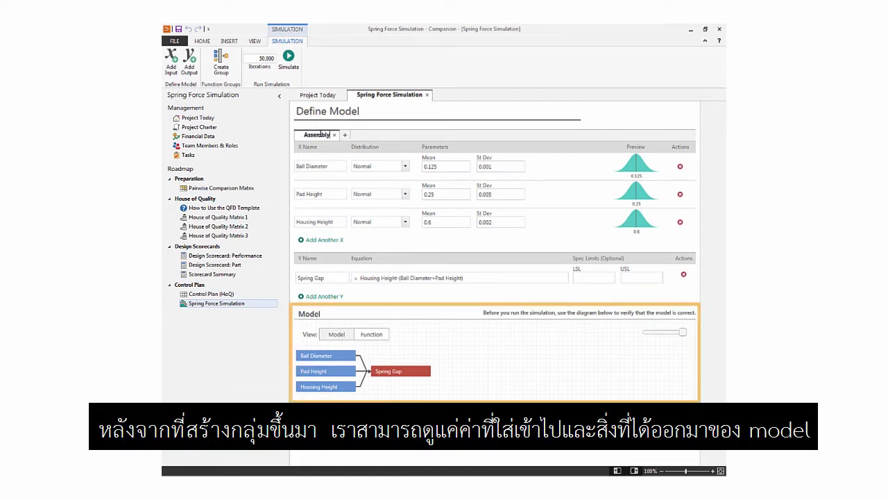
pyautogui.click(381, 337)
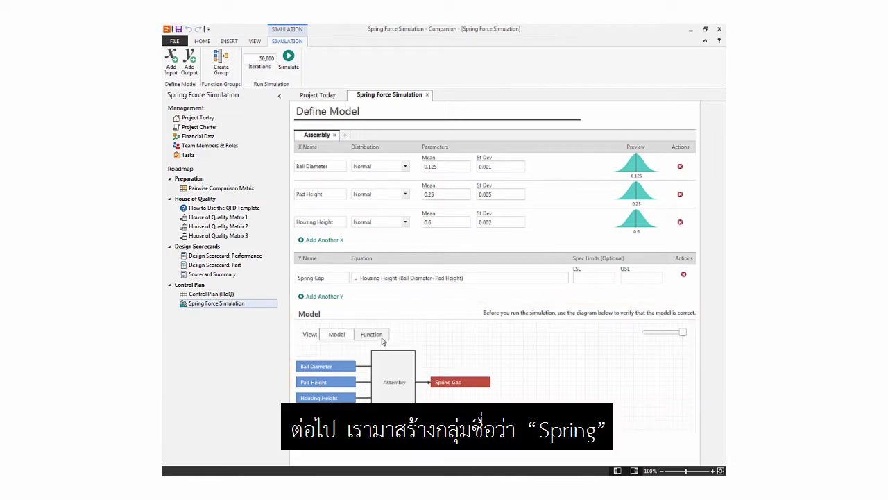
# Create a second group named 'Spring'
pyautogui.click(222, 61)
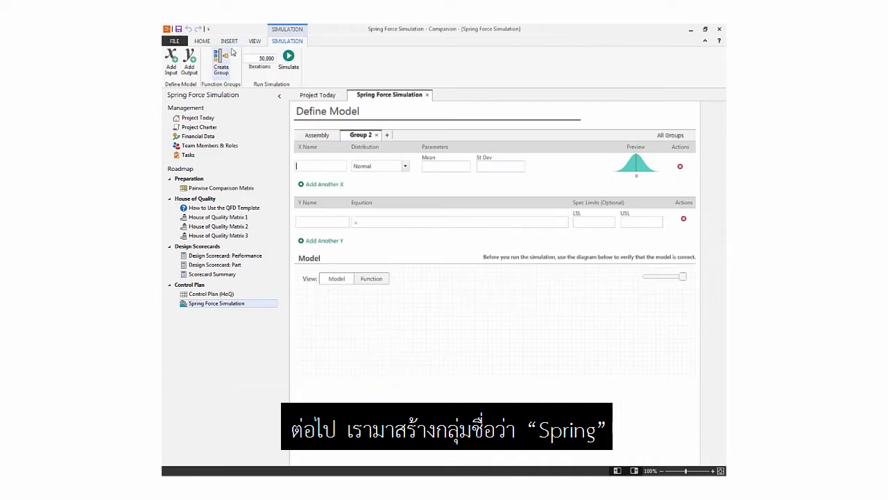
pyautogui.doubleClick(368, 134)
pyautogui.write('Spring')
pyautogui.press('Return')
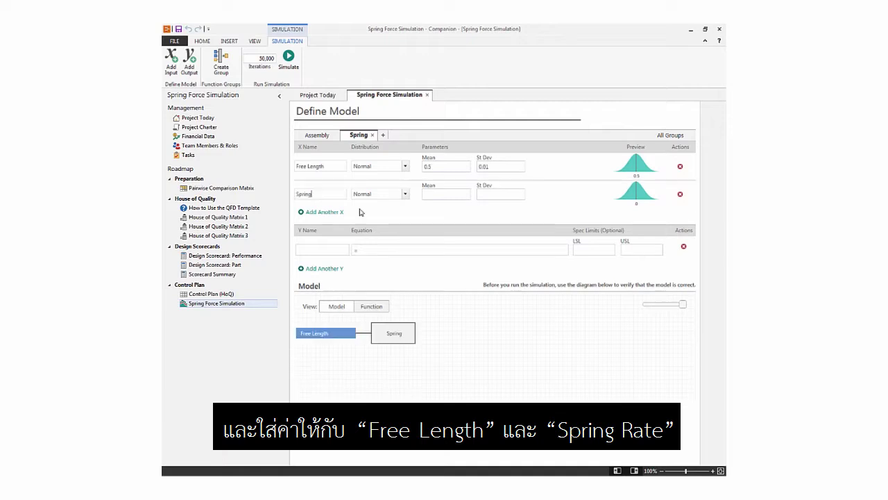
# Add a Spring Rate input whose distribution is decided from data
pyautogui.write('Rate')
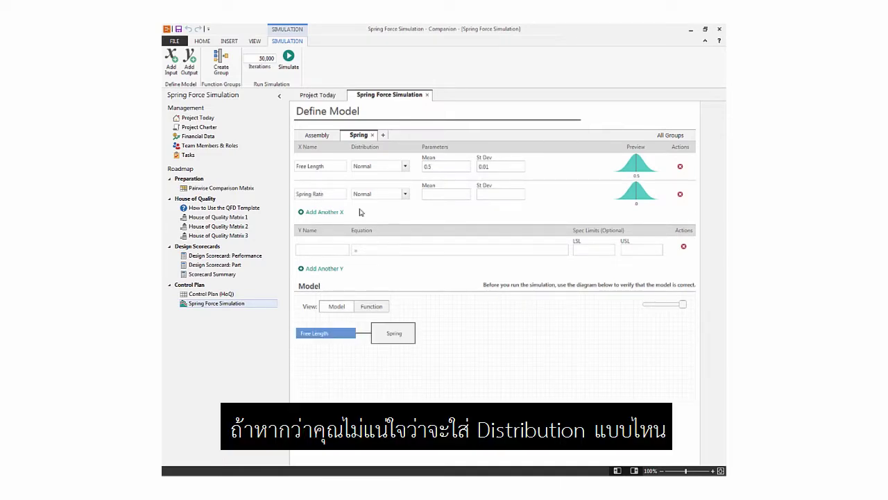
pyautogui.click(405, 194)
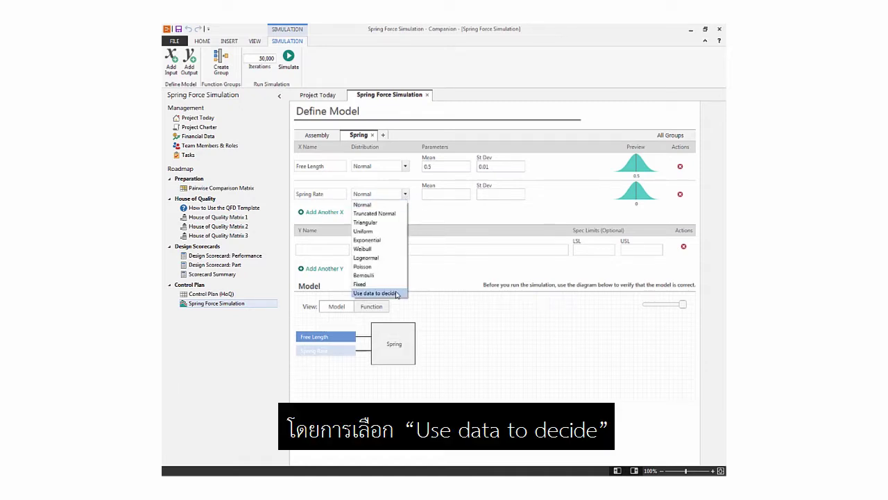
pyautogui.click(374, 293)
# Fit Spring Rate from SpringRates.csv, accepting best-fit Normal (mean 49.8252, St Dev 0.987417)
pyautogui.click(447, 198)
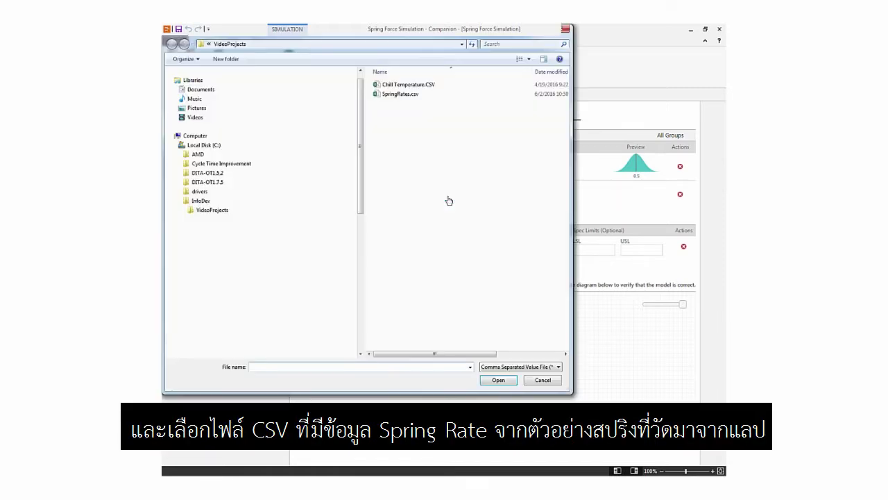
pyautogui.click(401, 94)
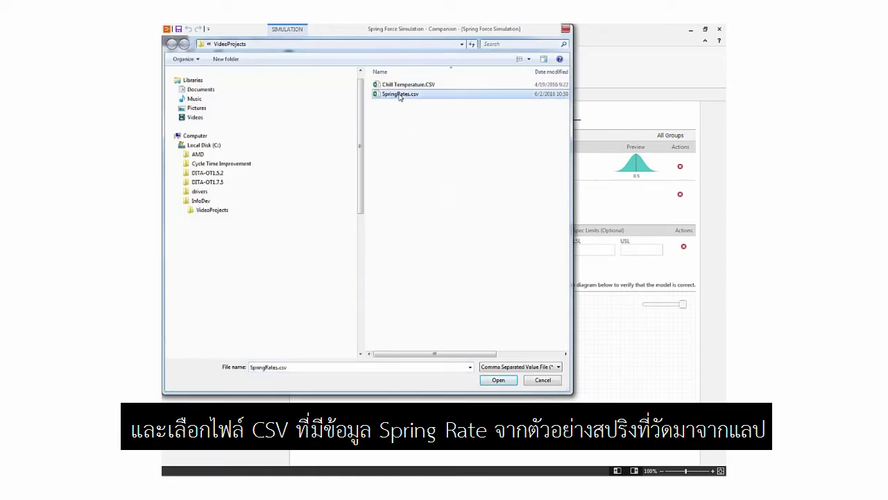
pyautogui.click(491, 381)
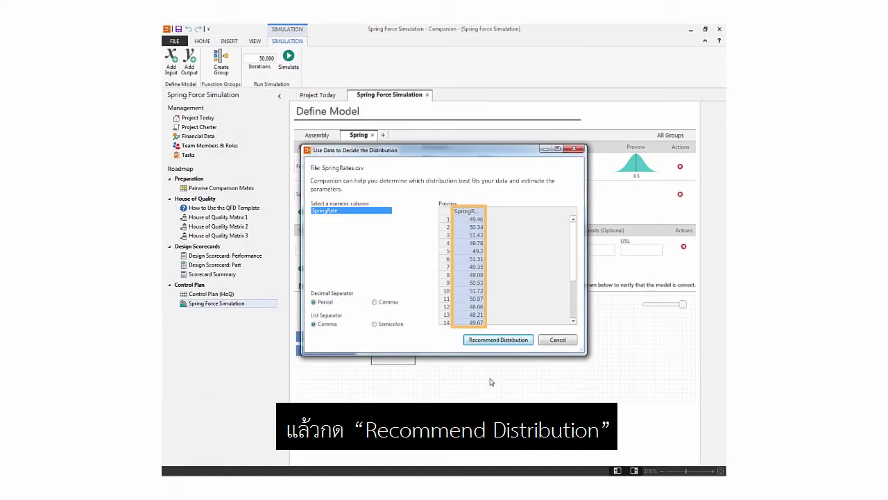
pyautogui.click(499, 340)
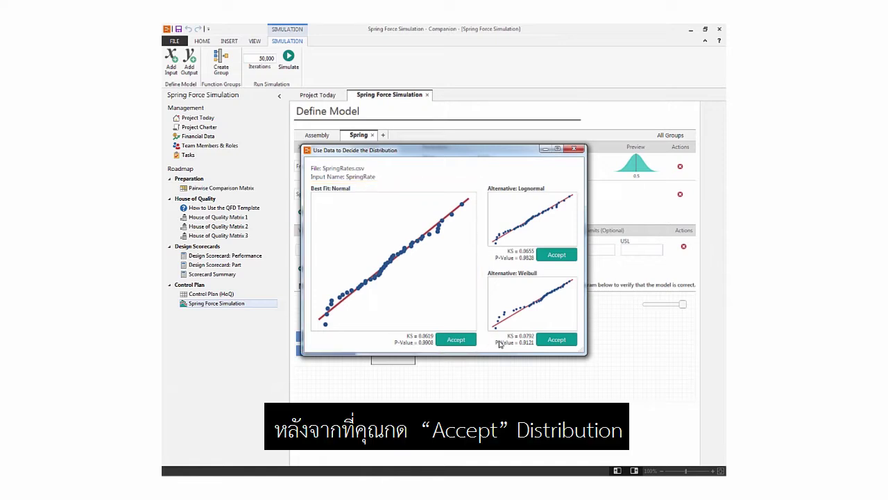
pyautogui.click(471, 344)
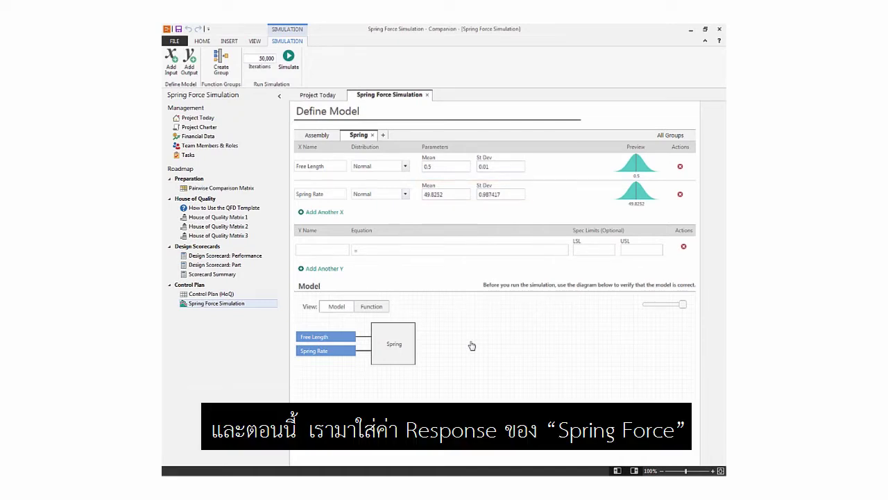
# Define output Spring Force as Spring Rate*(Free Length-Spring Gap), then view all groups
pyautogui.click(335, 251)
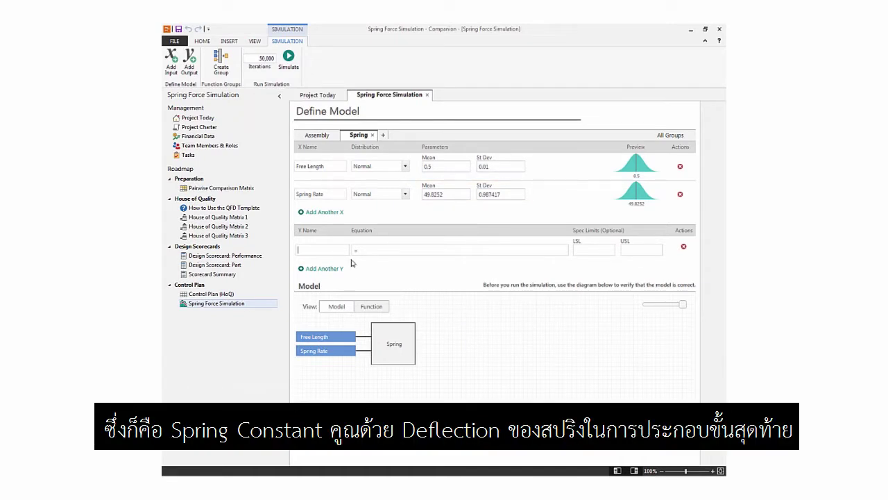
pyautogui.write('Spring Force')
pyautogui.click(376, 250)
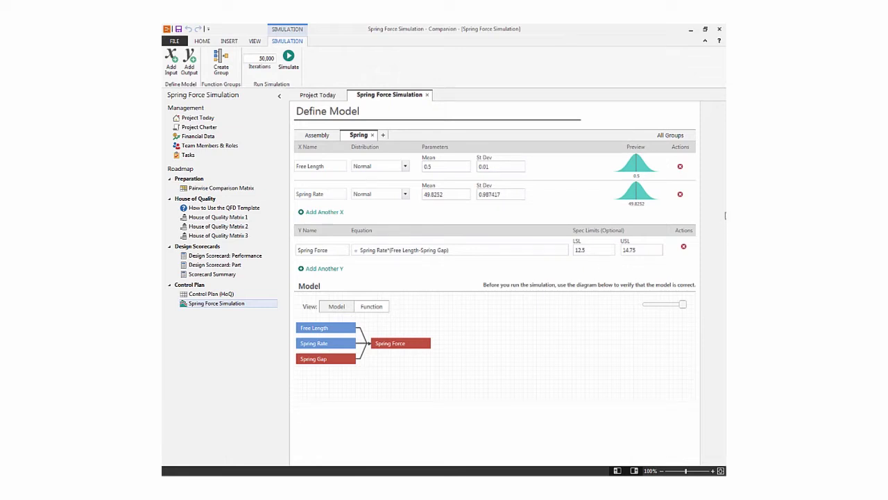
pyautogui.click(680, 139)
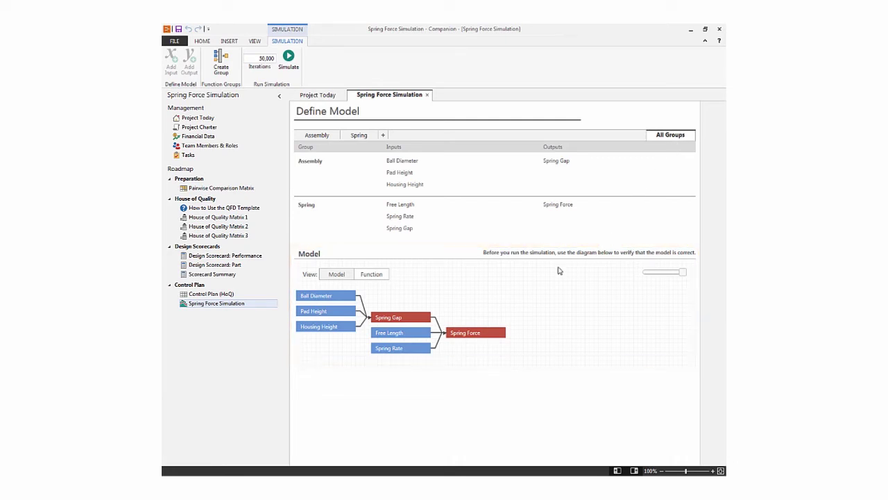
# Review the Spring and Assembly models in Function view, then run the simulation
pyautogui.click(373, 274)
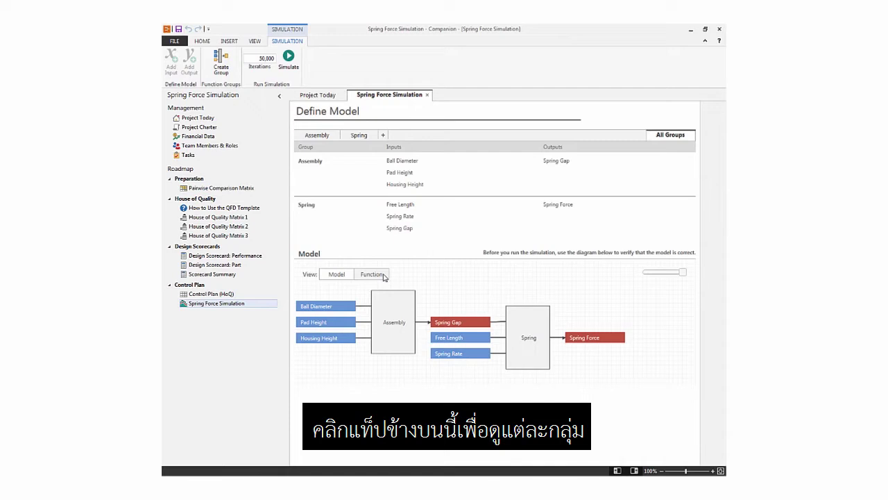
pyautogui.click(359, 136)
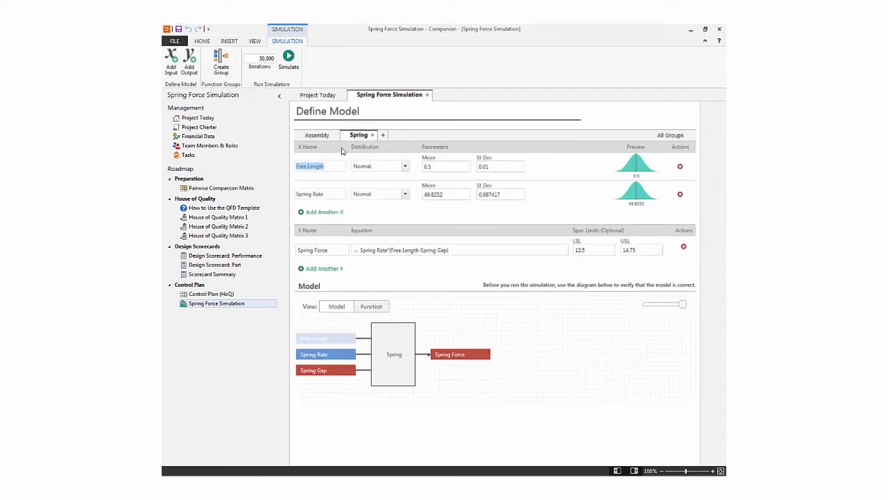
pyautogui.click(315, 138)
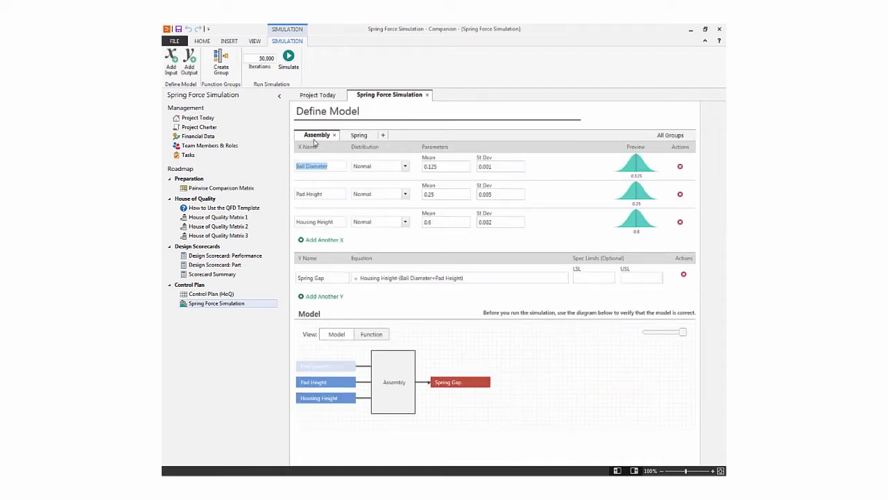
pyautogui.click(289, 57)
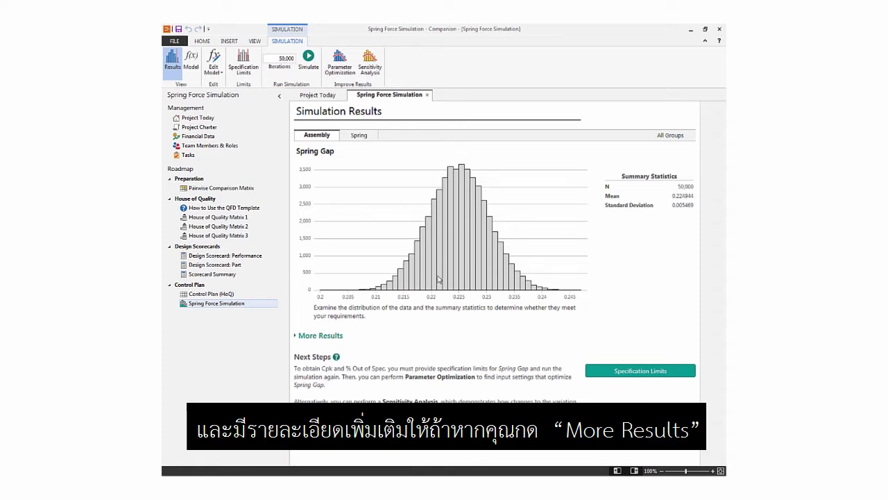
# Expand More Results and compare Spring Force, Spring Gap and combined results, ending on Spring Gap
pyautogui.click(321, 336)
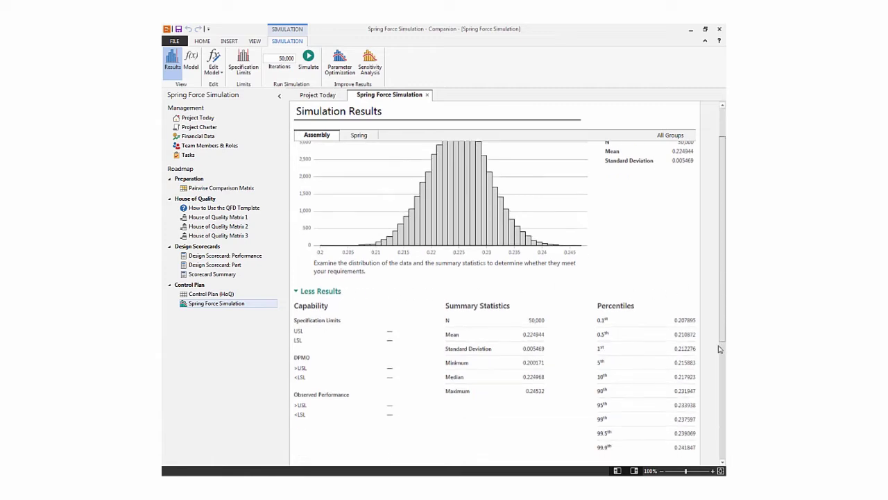
pyautogui.scroll(-5, 719, 349)
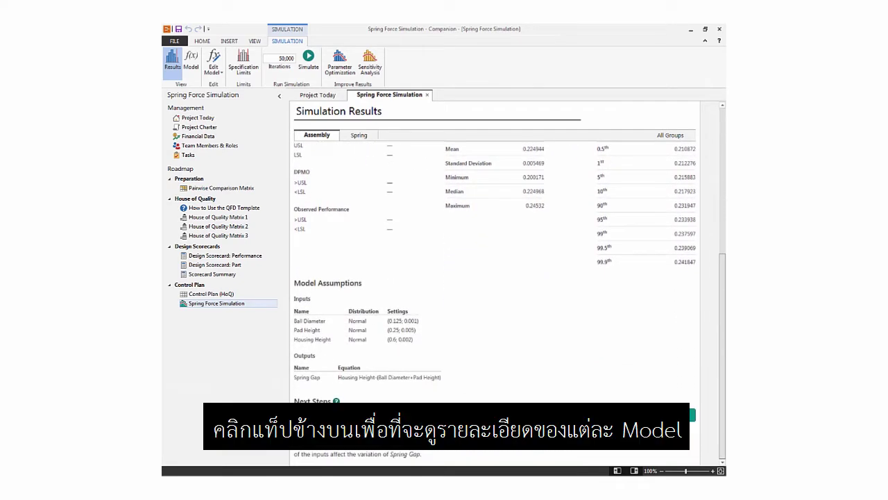
pyautogui.scroll(6, 697, 284)
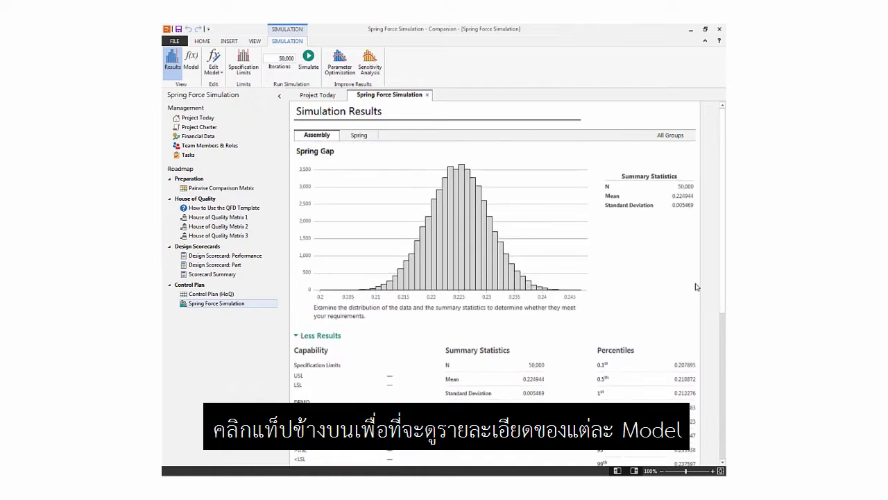
pyautogui.click(357, 138)
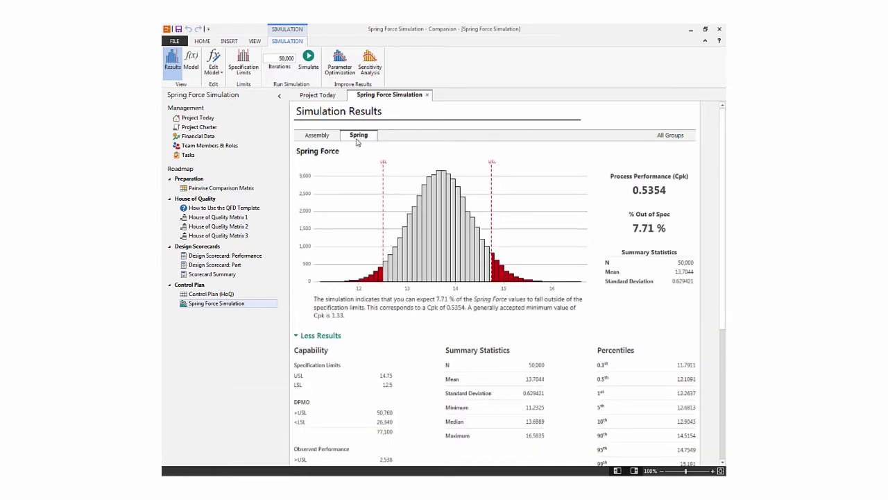
pyautogui.click(316, 141)
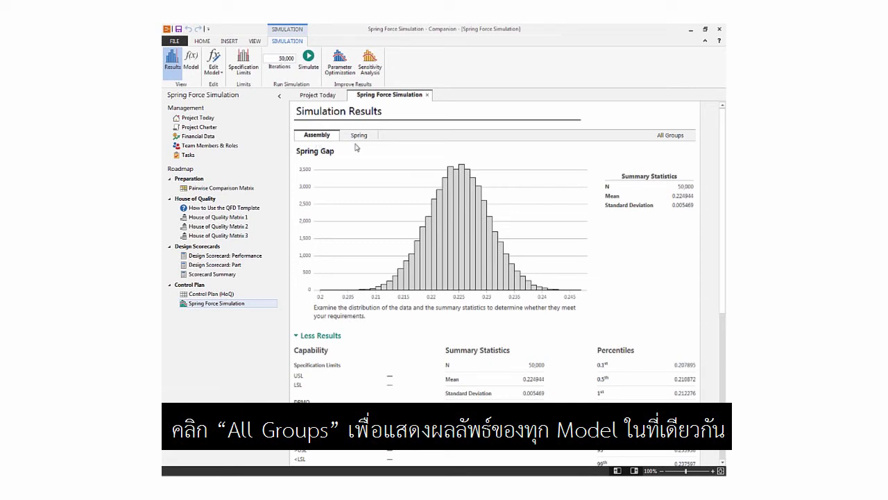
pyautogui.click(679, 140)
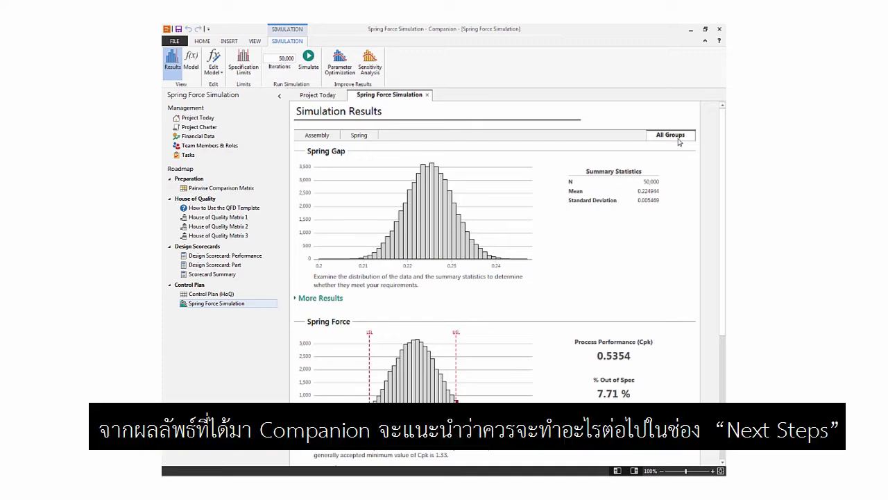
pyautogui.click(317, 139)
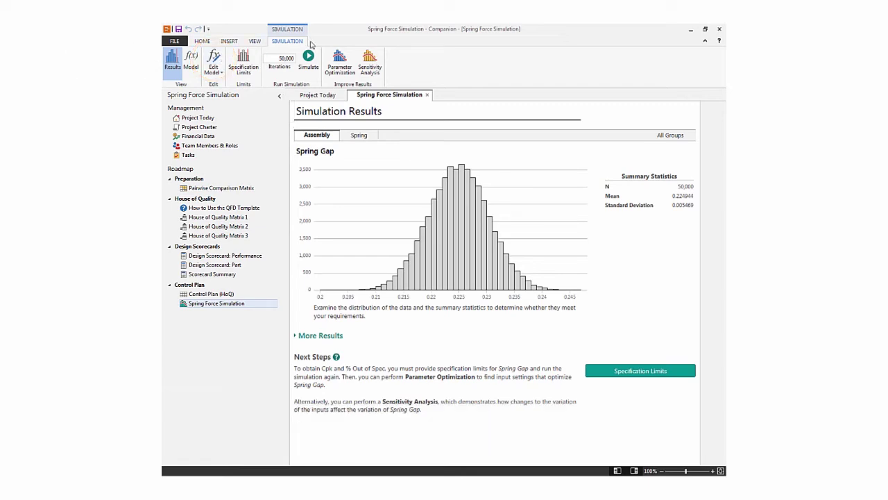
# Read the Next Steps help, then start Parameter Optimization for Spring Force
pyautogui.click(336, 357)
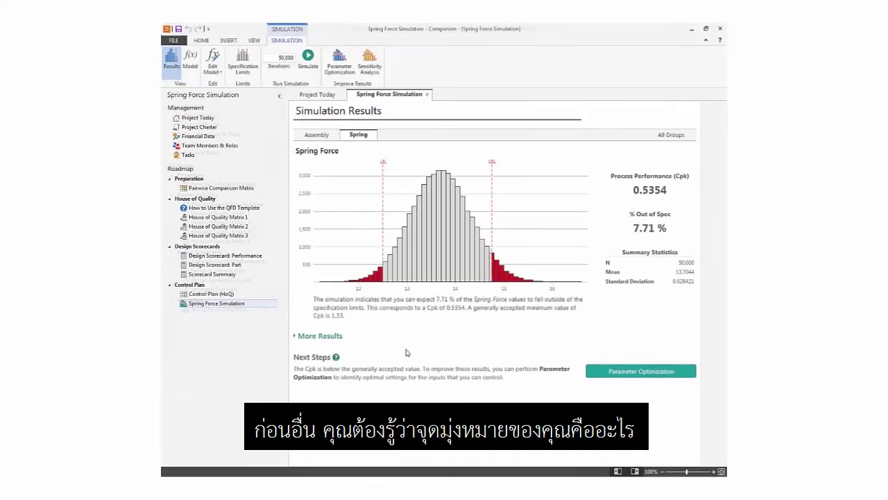
pyautogui.click(688, 373)
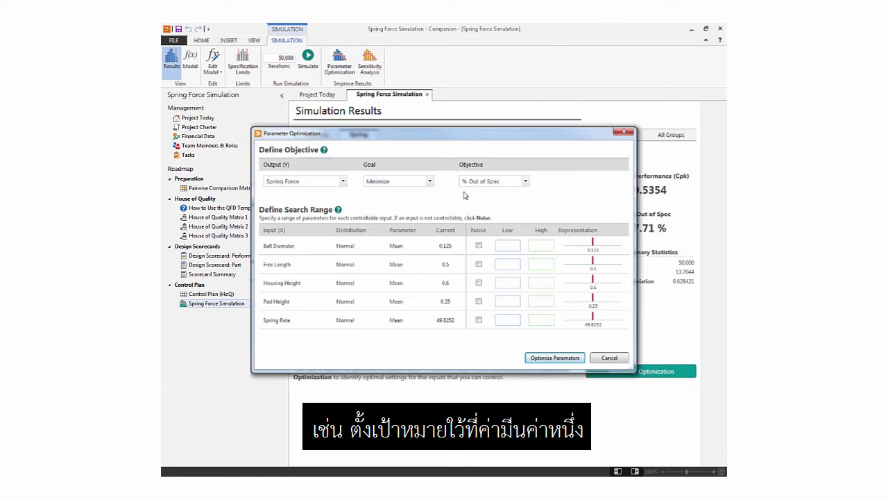
# Choose the Spring Force optimization goal and run Parameter Optimization, reaching Cpk 0.6079 and 6.89% out of spec
pyautogui.click(430, 182)
pyautogui.click(423, 192)
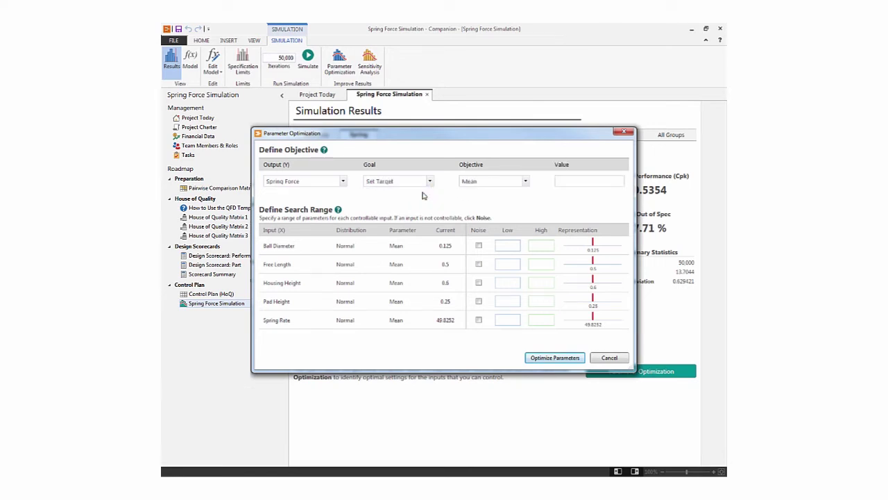
pyautogui.click(431, 181)
pyautogui.click(422, 198)
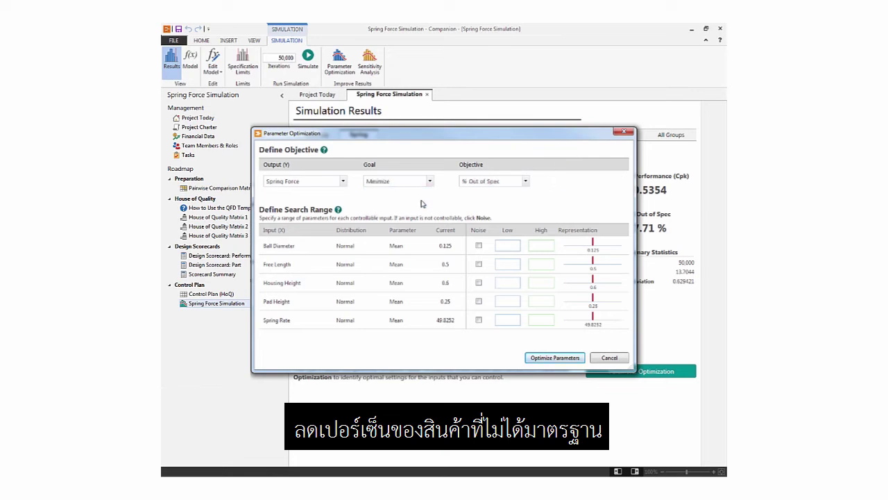
pyautogui.click(526, 181)
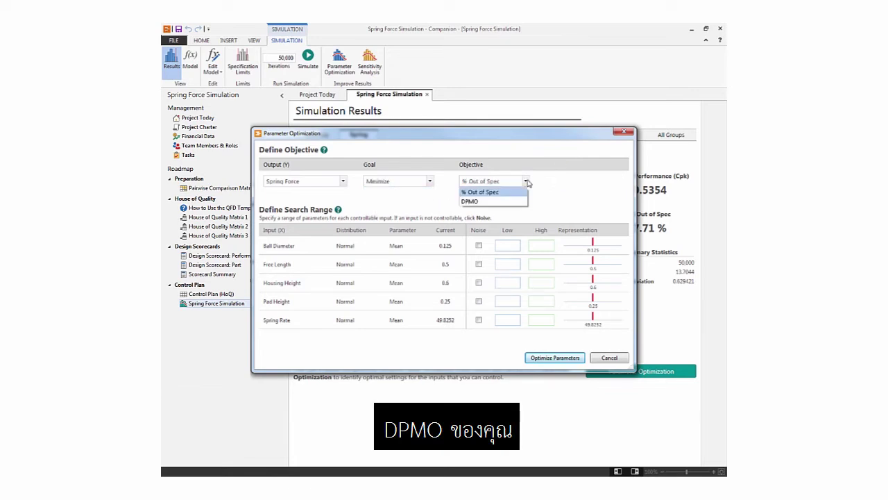
pyautogui.click(527, 182)
pyautogui.click(430, 181)
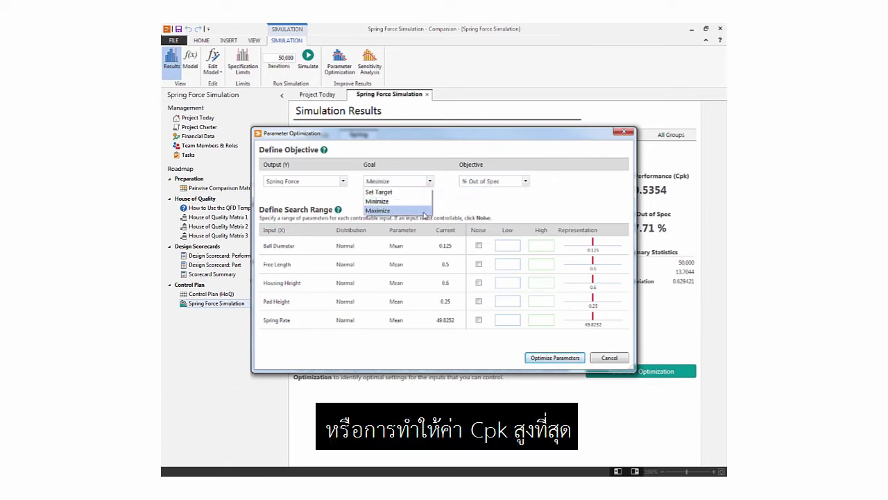
pyautogui.click(424, 211)
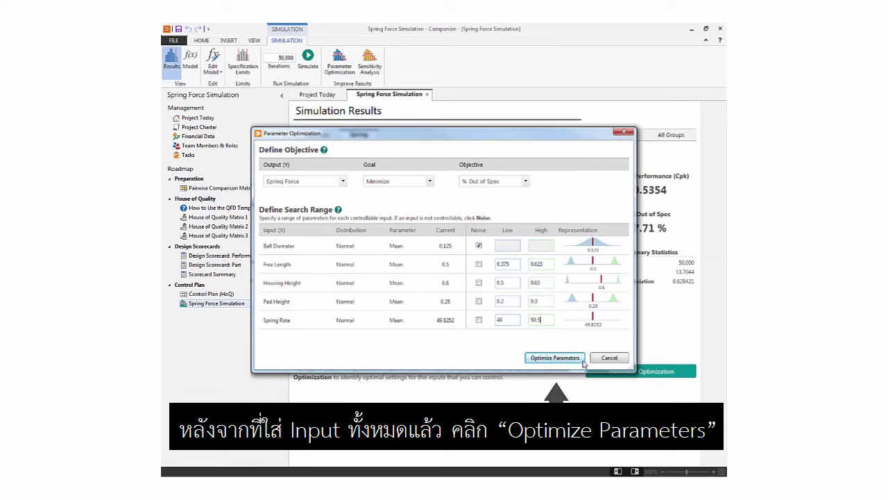
pyautogui.click(583, 361)
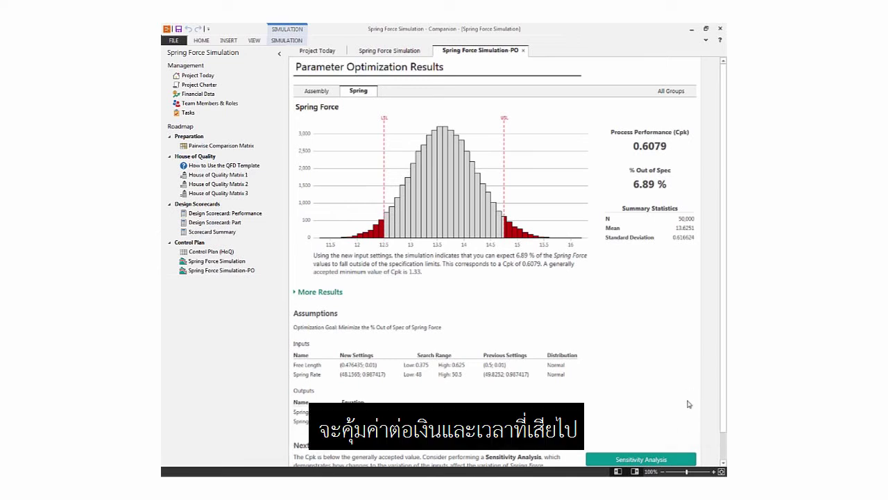
# Launch a Sensitivity Analysis for Spring Force from the optimization results' Next Steps
pyautogui.click(690, 462)
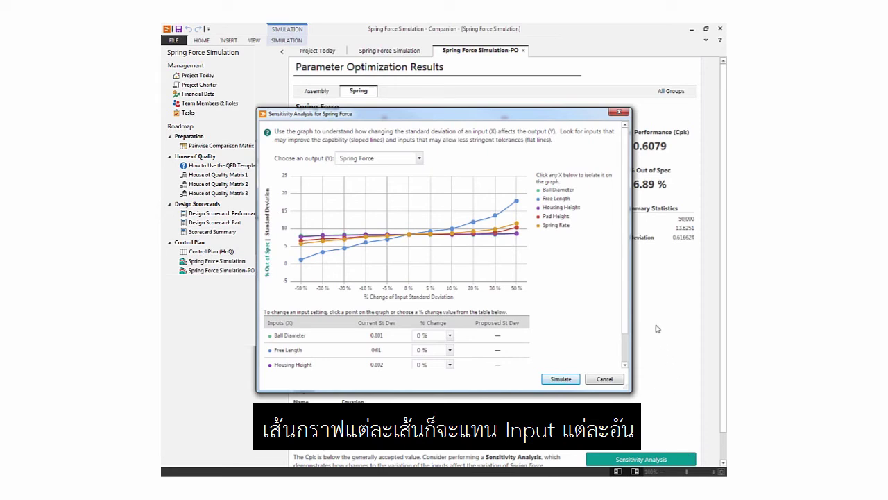
# Cut Free Length's standard deviation by 50% to 0.005 and simulate, giving Cpk 0.8187 and 1.36% out of spec
pyautogui.click(567, 201)
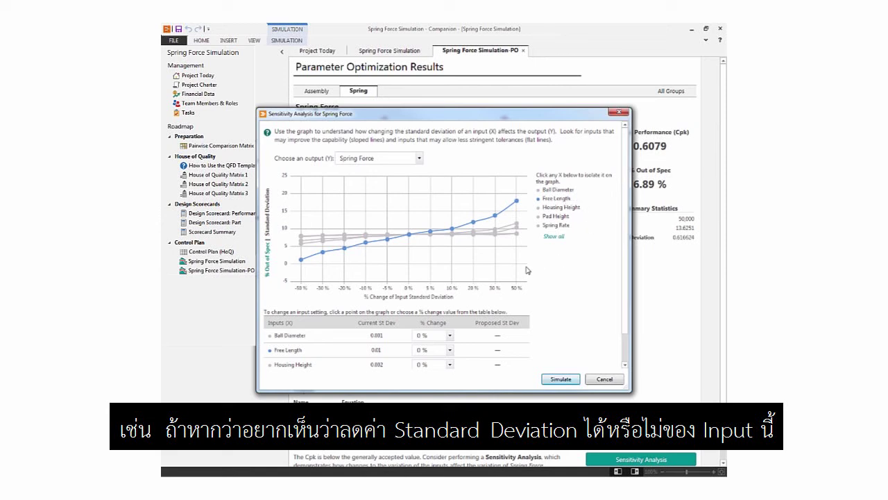
pyautogui.click(301, 260)
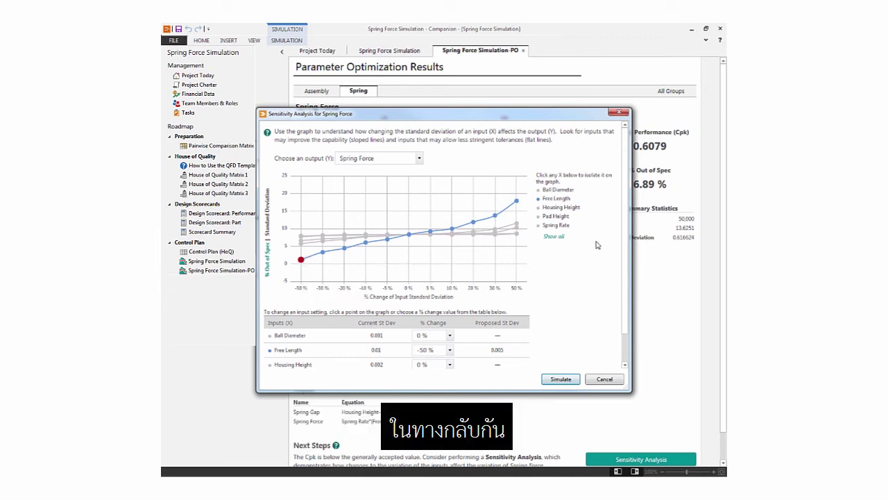
pyautogui.click(573, 193)
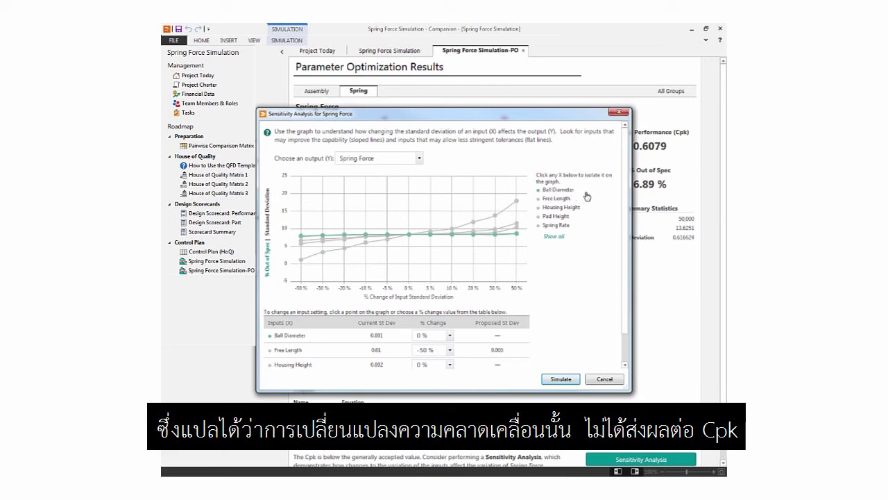
pyautogui.click(563, 238)
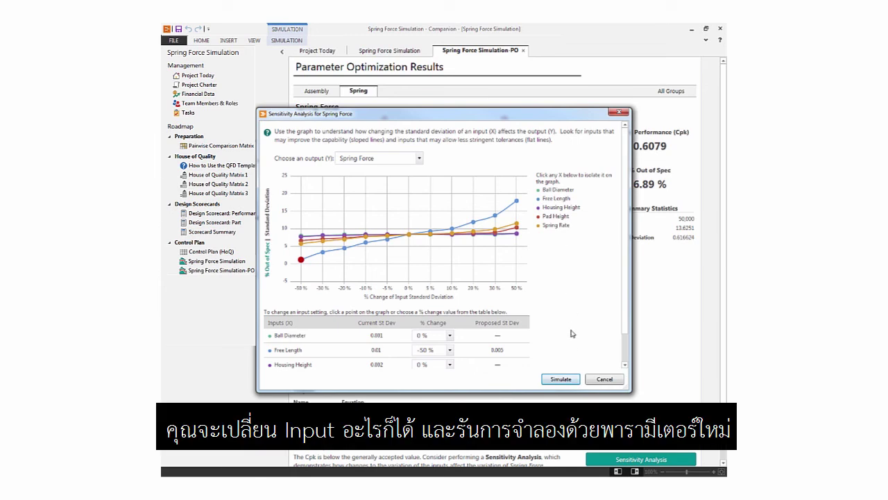
pyautogui.click(576, 381)
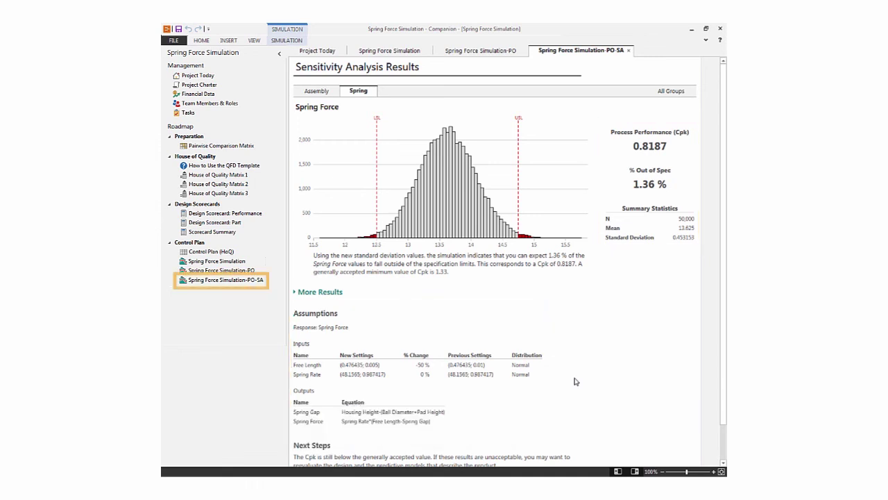
# Bring up the Export to PDF and Export Simulated Data to CSV options for Spring Force Simulation-PO-SA
pyautogui.rightClick(259, 281)
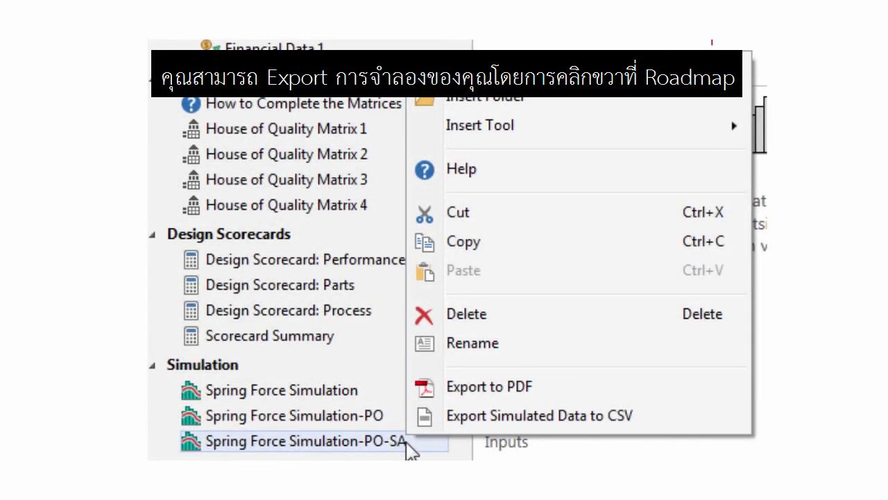